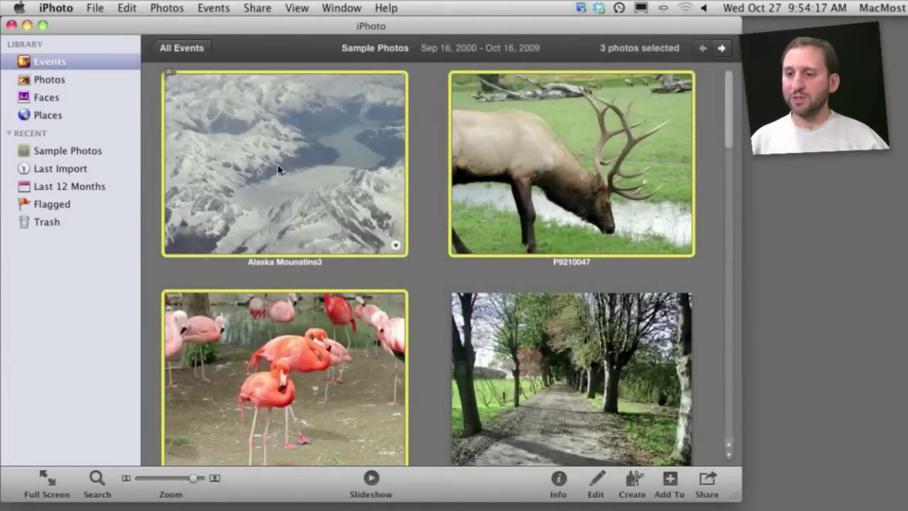
Show the sharing options for the selected mountain, elk and flamingo photos.
{"action": "left_click", "coordinate": [707, 483]}
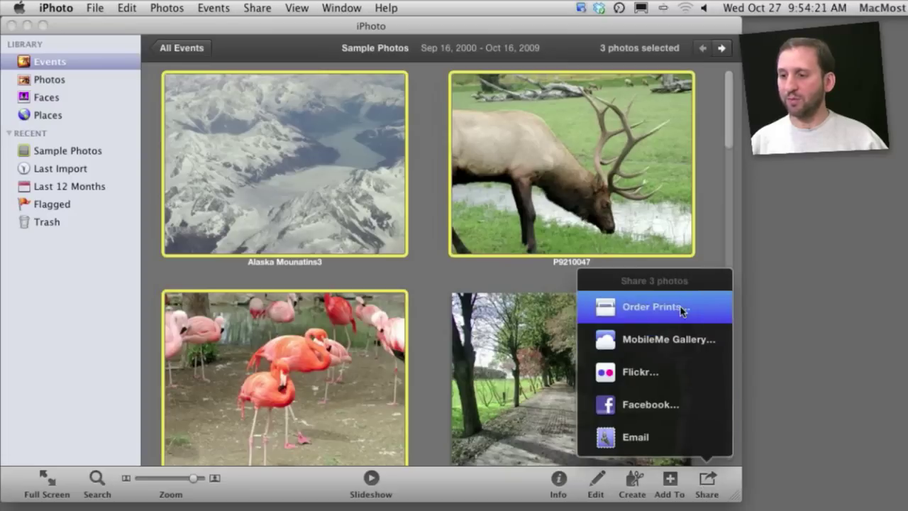
Fill in a 4 x 6 print order with quantities 2, 1 and 1, then abandon it.
{"action": "left_click", "coordinate": [95, 8]}
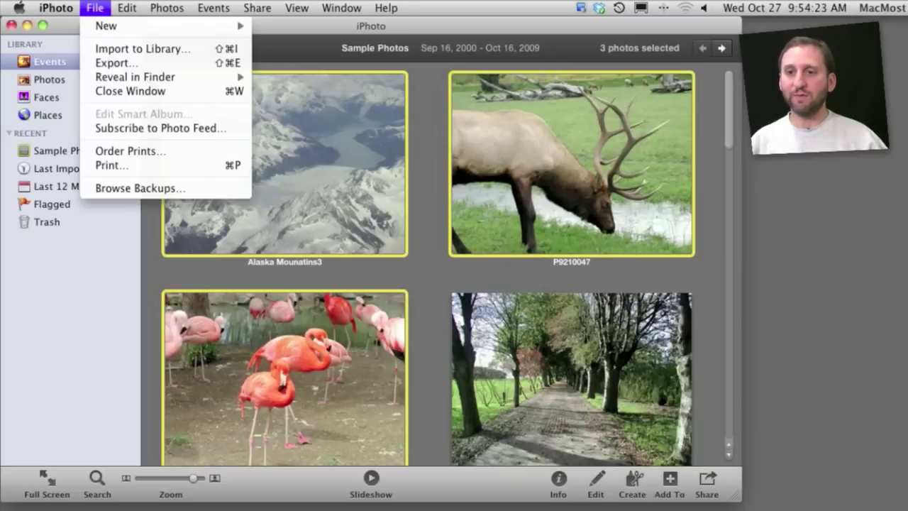
{"action": "left_click", "coordinate": [140, 153]}
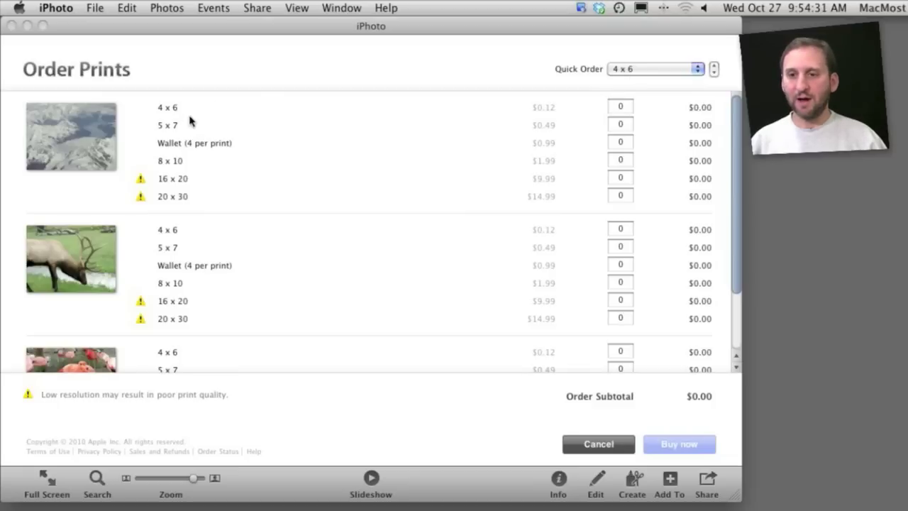
{"action": "left_click", "coordinate": [625, 106]}
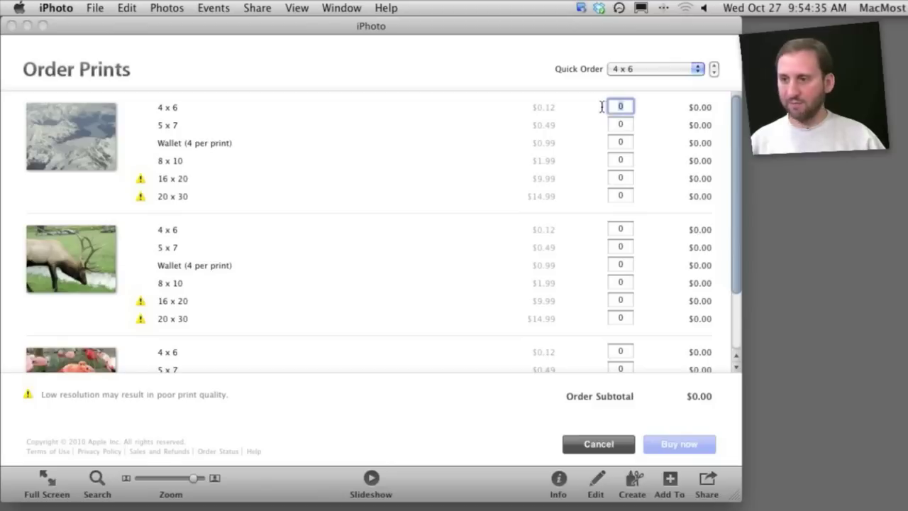
{"action": "type", "text": "2"}
{"action": "left_click", "coordinate": [624, 229]}
{"action": "type", "text": "1"}
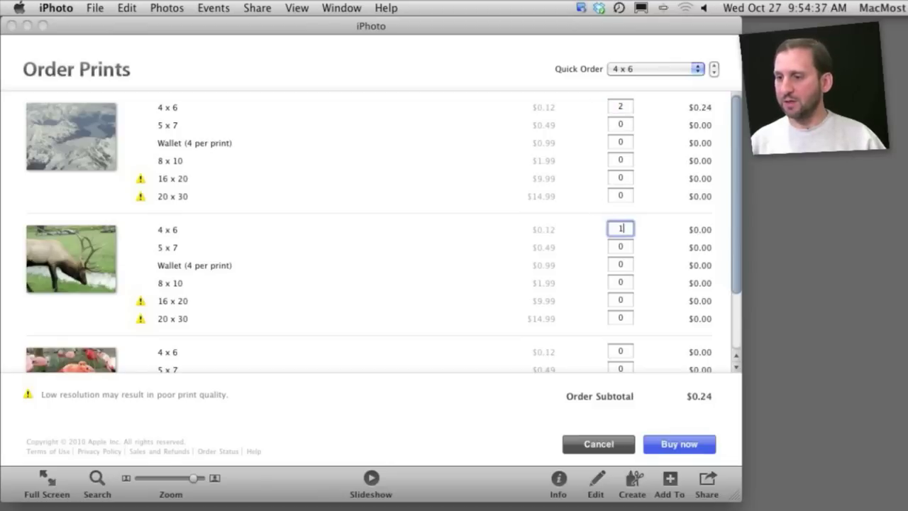
{"action": "left_click", "coordinate": [612, 350]}
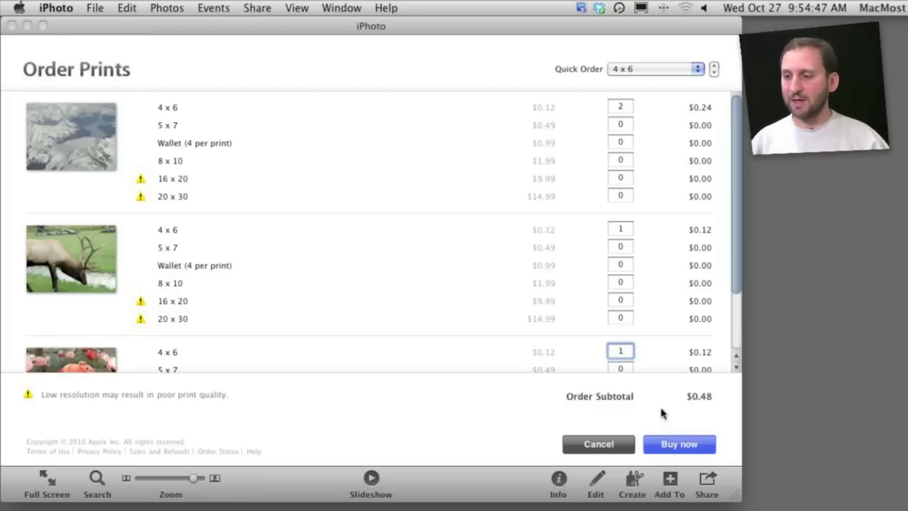
{"action": "left_click_drag", "start_coordinate": [731, 300], "coordinate": [735, 370]}
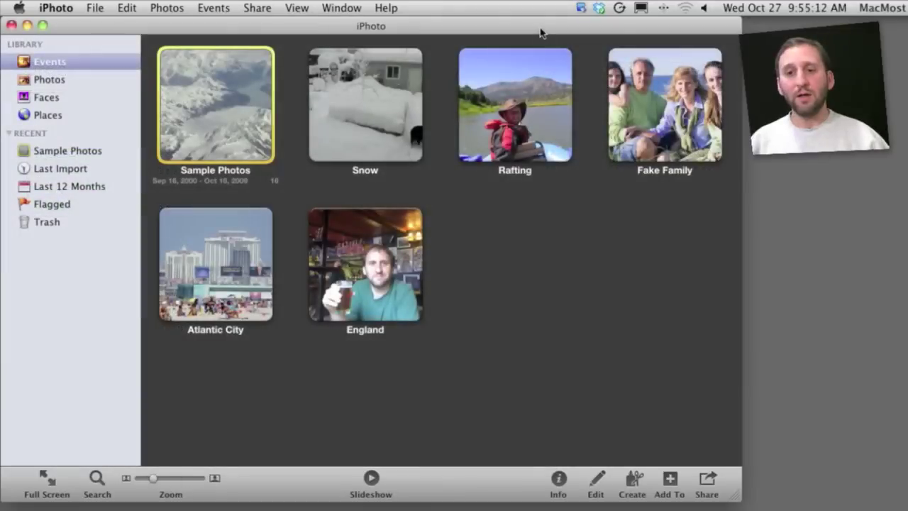
Start a new photo book from the Rafting event.
{"action": "left_click", "coordinate": [659, 110]}
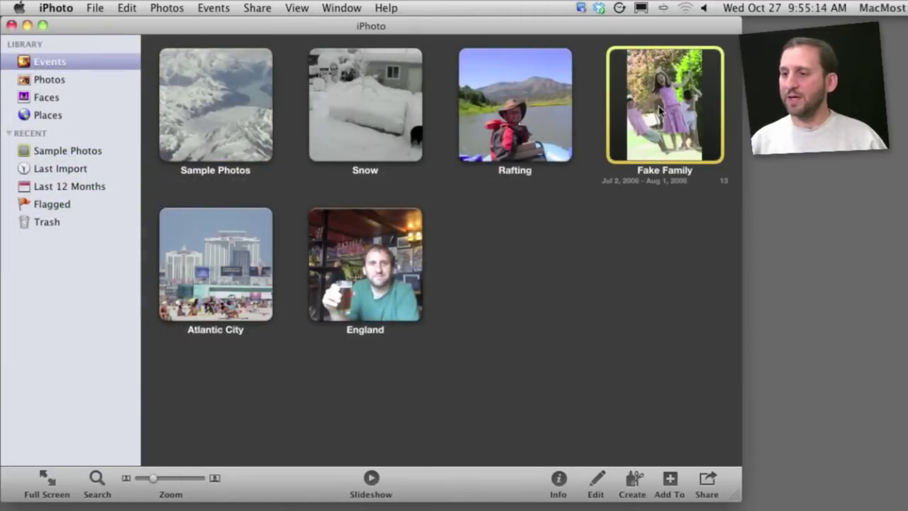
{"action": "left_click", "coordinate": [536, 99]}
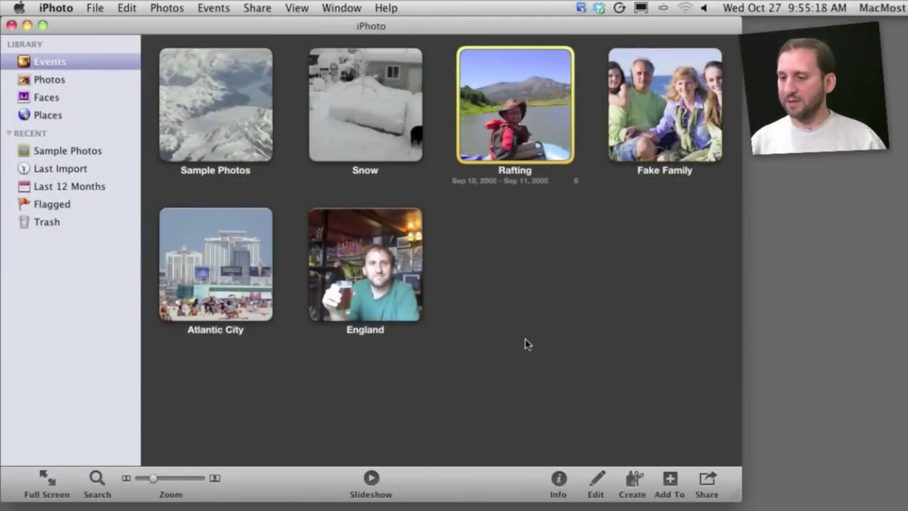
{"action": "left_click", "coordinate": [633, 482]}
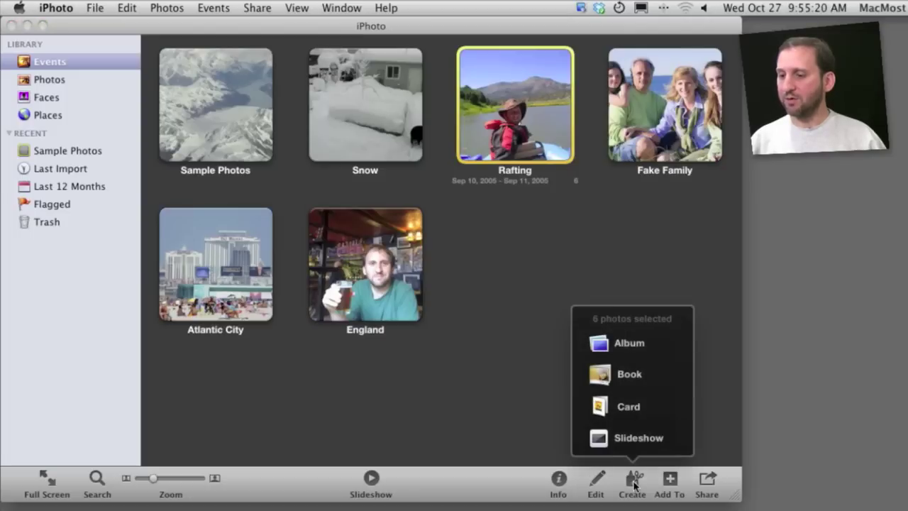
{"action": "left_click", "coordinate": [630, 378]}
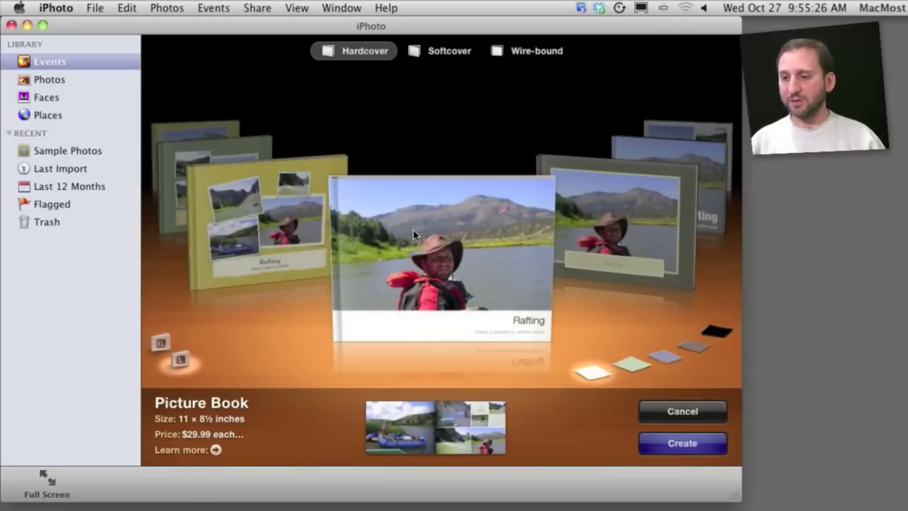
Make the book a softcover in the medium 8 × 6 inch size.
{"action": "scroll", "coordinate": [414, 234], "scroll_direction": "right", "scroll_amount": 2}
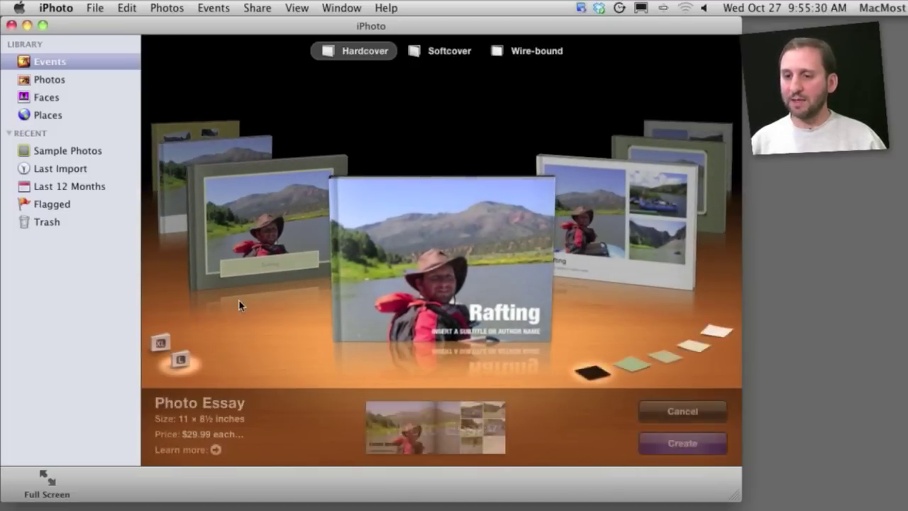
{"action": "left_click", "coordinate": [162, 345]}
{"action": "left_click", "coordinate": [179, 360]}
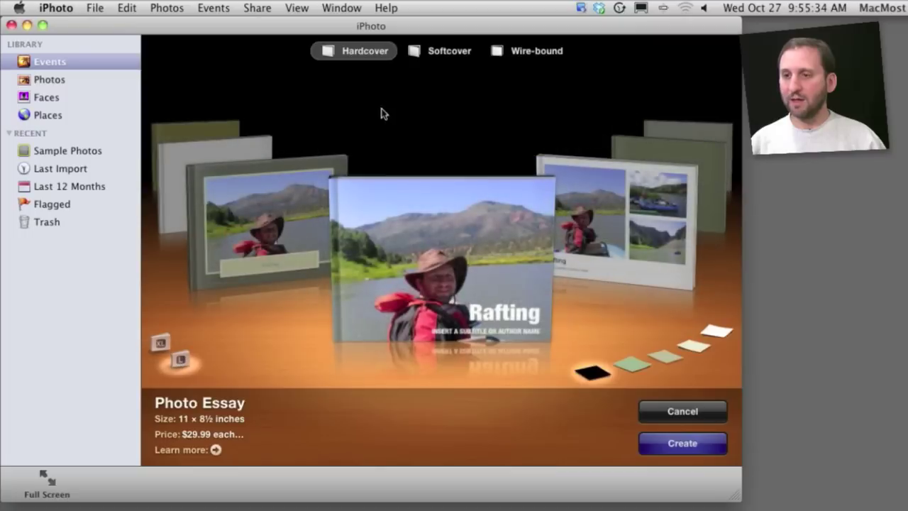
{"action": "left_click", "coordinate": [429, 54]}
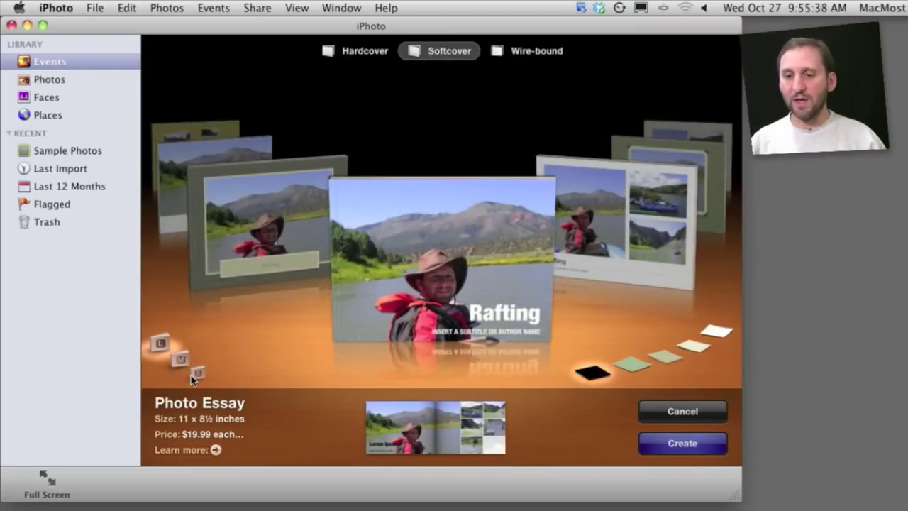
{"action": "left_click", "coordinate": [194, 376]}
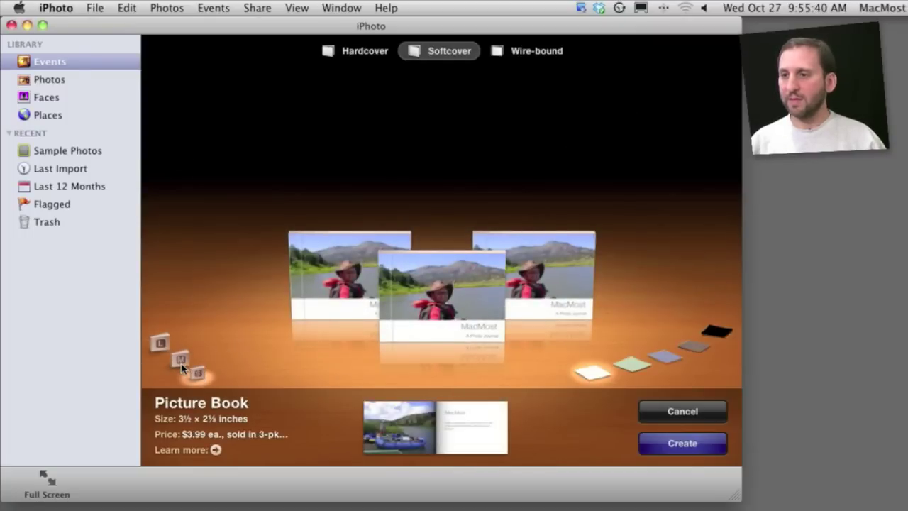
{"action": "left_click", "coordinate": [181, 361]}
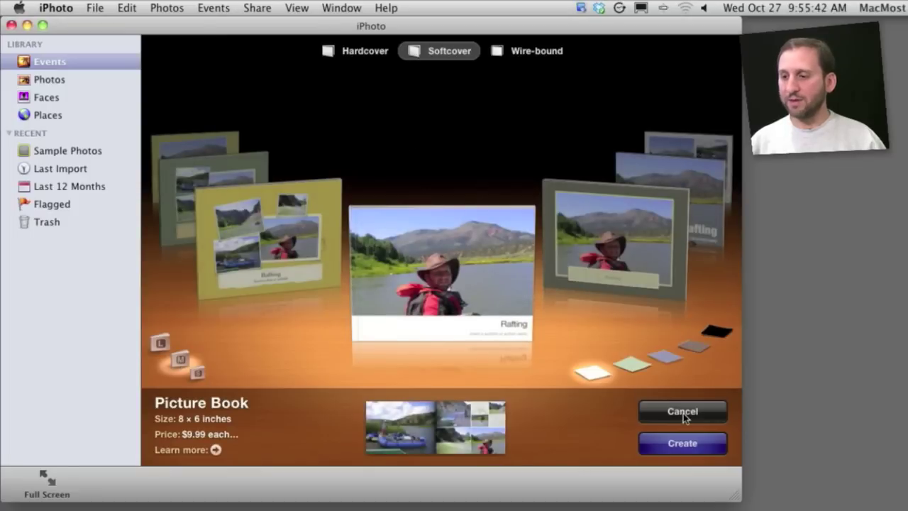
Choose a blue-grey cover and the Simple Border theme, then create the book.
{"action": "left_click", "coordinate": [662, 358]}
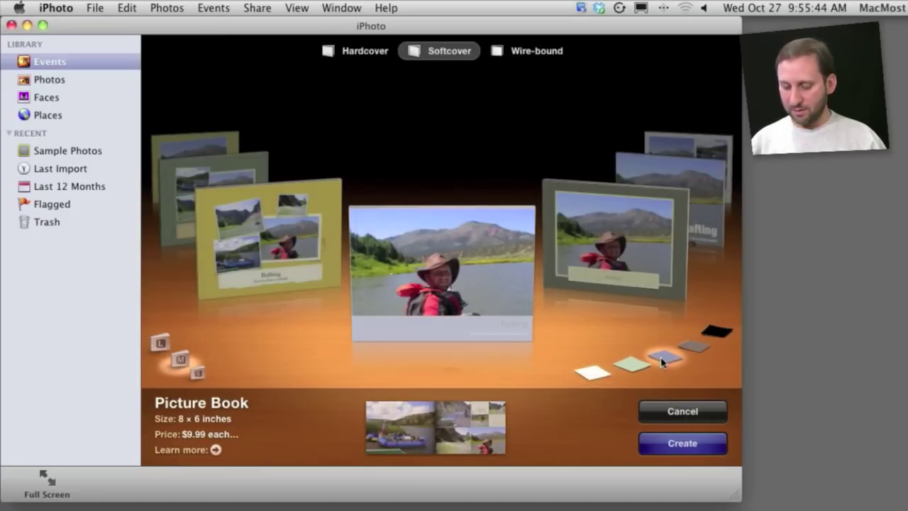
{"action": "key", "text": "Right"}
{"action": "key", "text": "Right"}
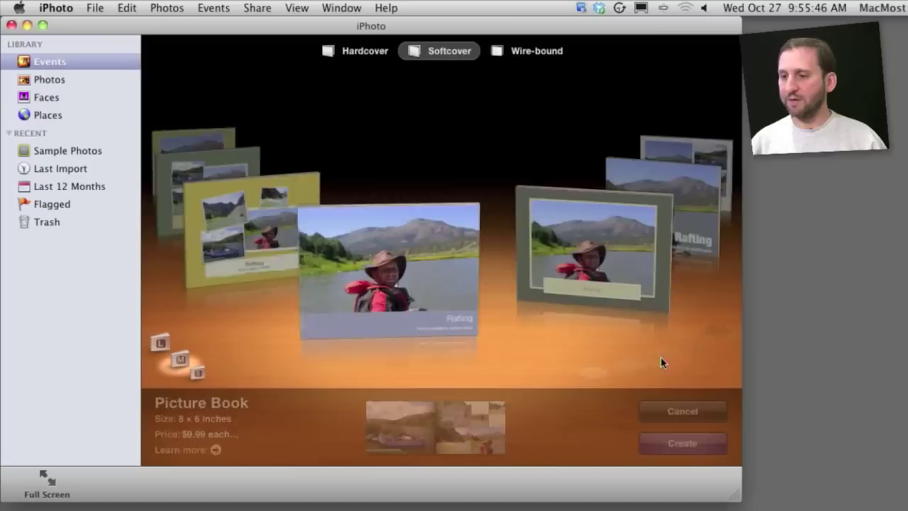
{"action": "key", "text": "Right"}
{"action": "key", "text": "Right"}
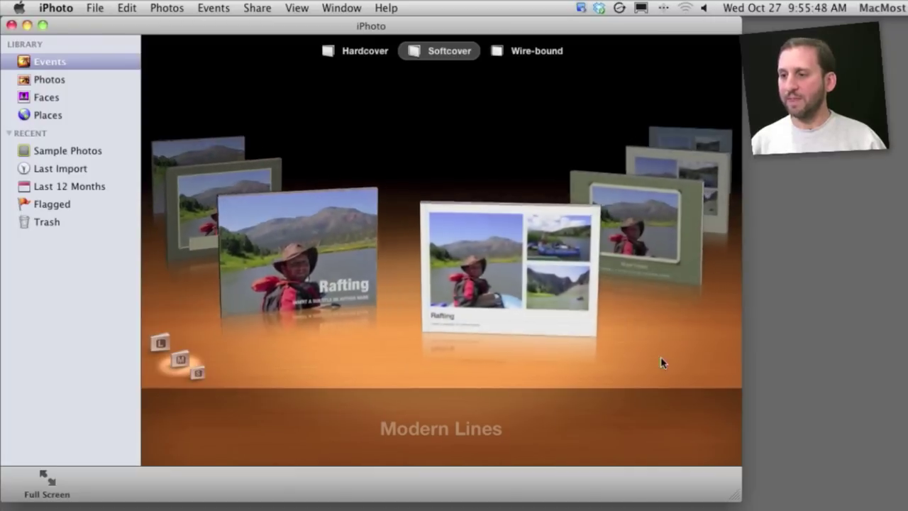
{"action": "key", "text": "Right"}
{"action": "key", "text": "Right"}
{"action": "key", "text": "Right"}
{"action": "key", "text": "Right"}
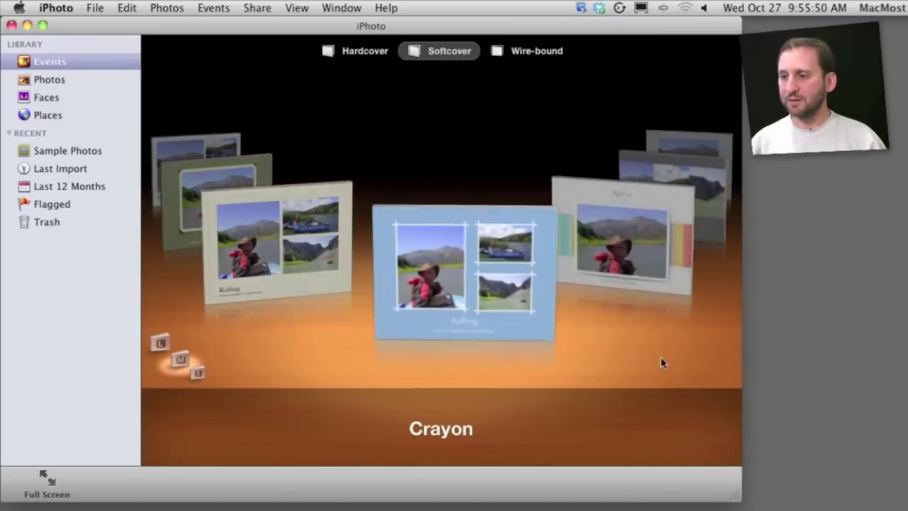
{"action": "key", "text": "Right"}
{"action": "key", "text": "Right"}
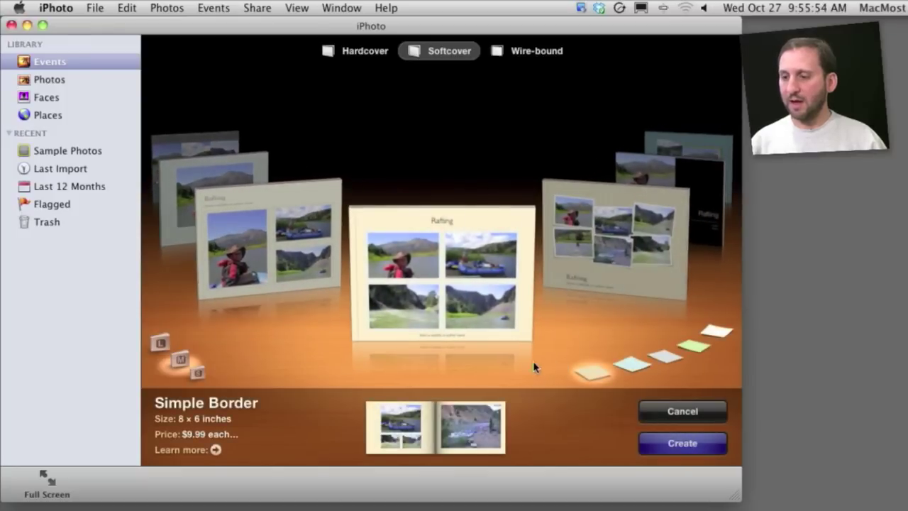
{"action": "left_click", "coordinate": [662, 442]}
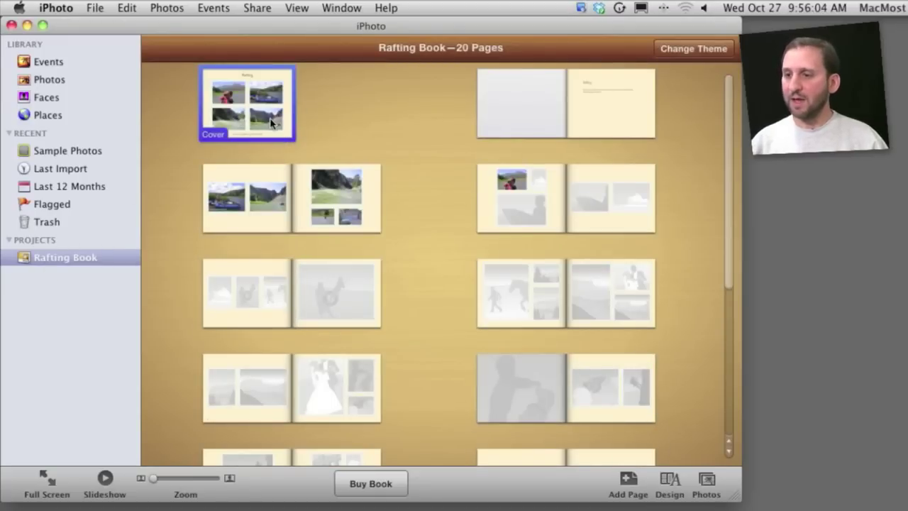
Swap page 3's top rapids photo into page 2's second slot and zoom it in.
{"action": "left_click", "coordinate": [265, 190]}
{"action": "left_click", "coordinate": [336, 193]}
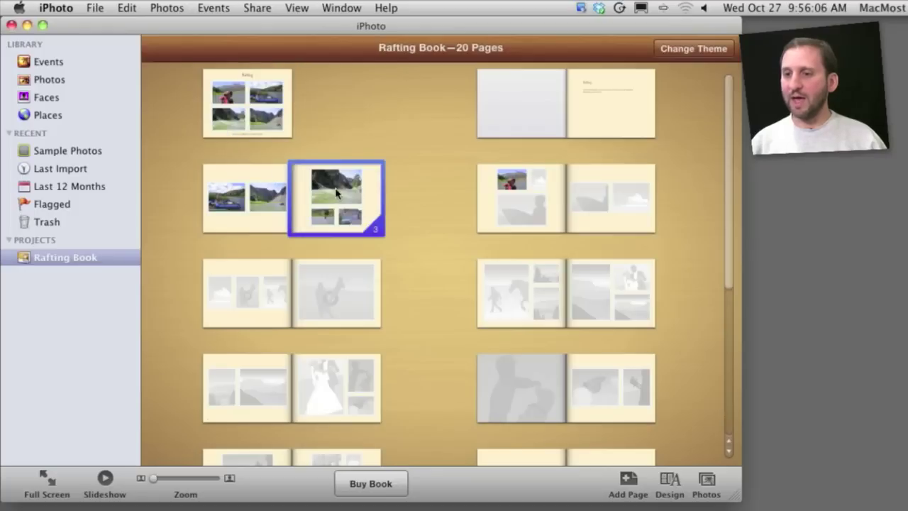
{"action": "left_click", "coordinate": [262, 195]}
{"action": "double_click", "coordinate": [315, 197]}
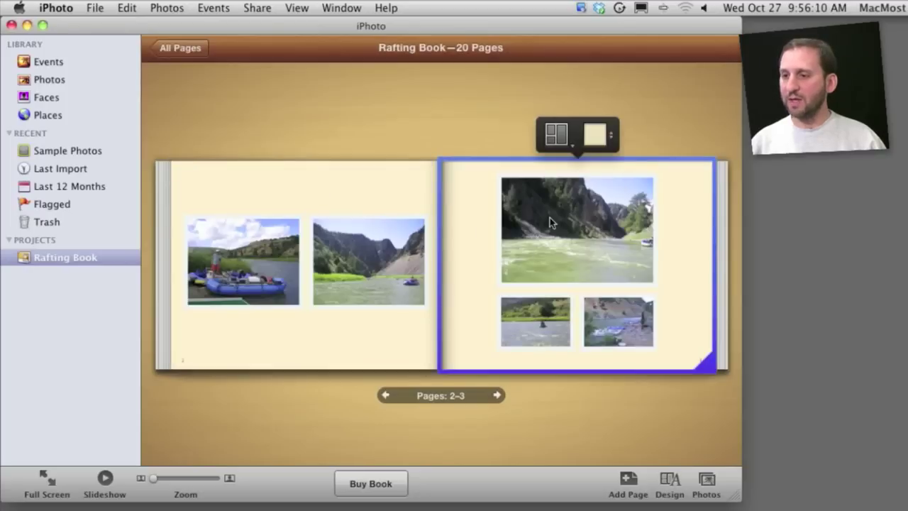
{"action": "left_click", "coordinate": [546, 265]}
{"action": "left_click_drag", "start_coordinate": [594, 241], "coordinate": [365, 257]}
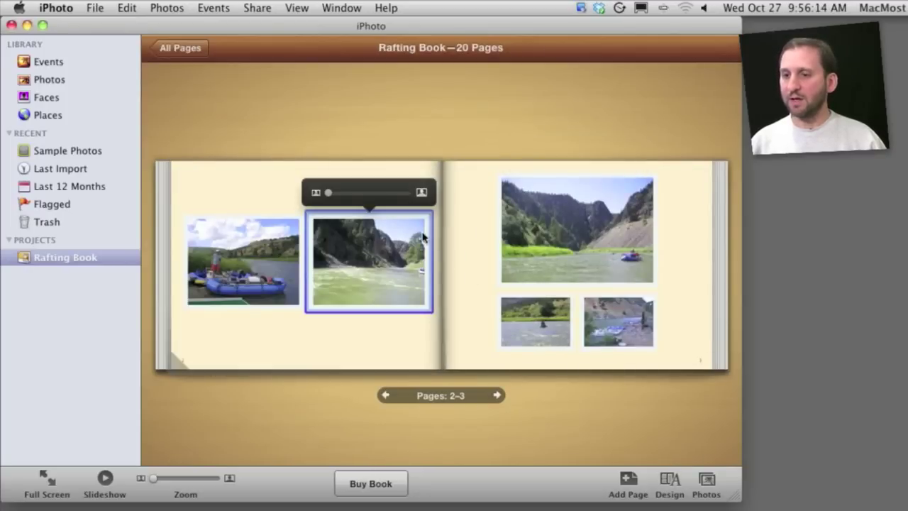
{"action": "left_click_drag", "start_coordinate": [330, 192], "coordinate": [358, 192]}
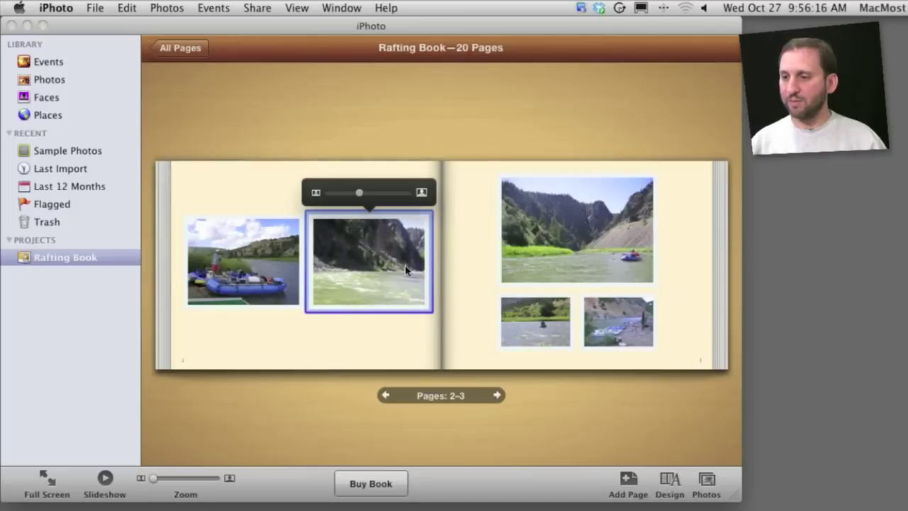
Recrop the kayaker portrait at the top of page 4 by panning it in its frame.
{"action": "left_click", "coordinate": [496, 394]}
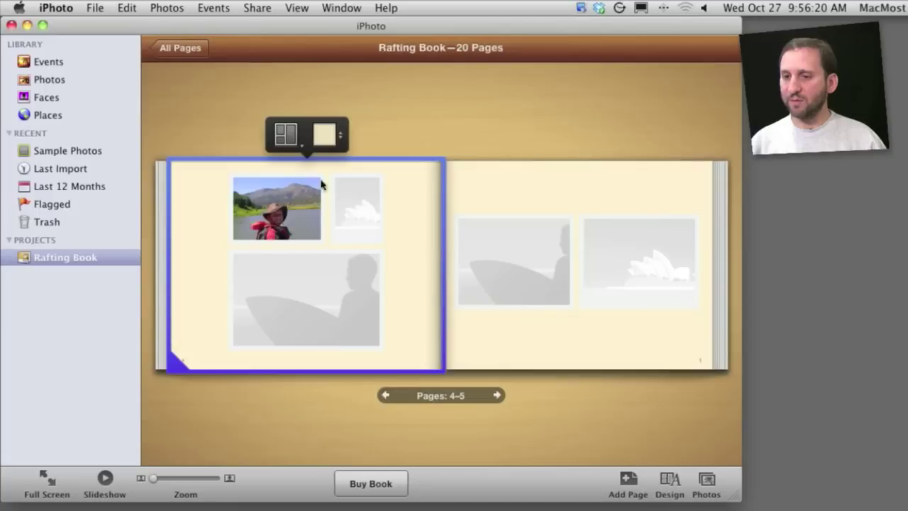
{"action": "left_click", "coordinate": [285, 209]}
{"action": "left_click_drag", "start_coordinate": [268, 210], "coordinate": [276, 193]}
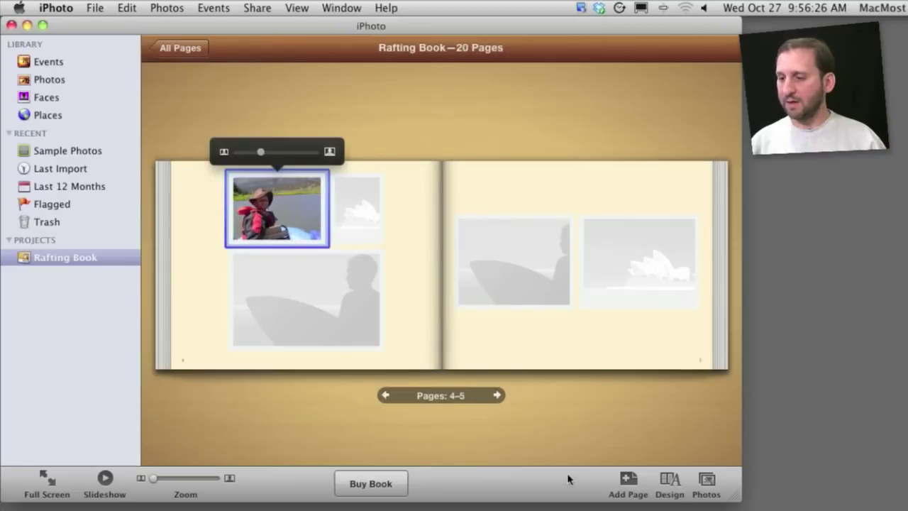
{"action": "left_click", "coordinate": [661, 483]}
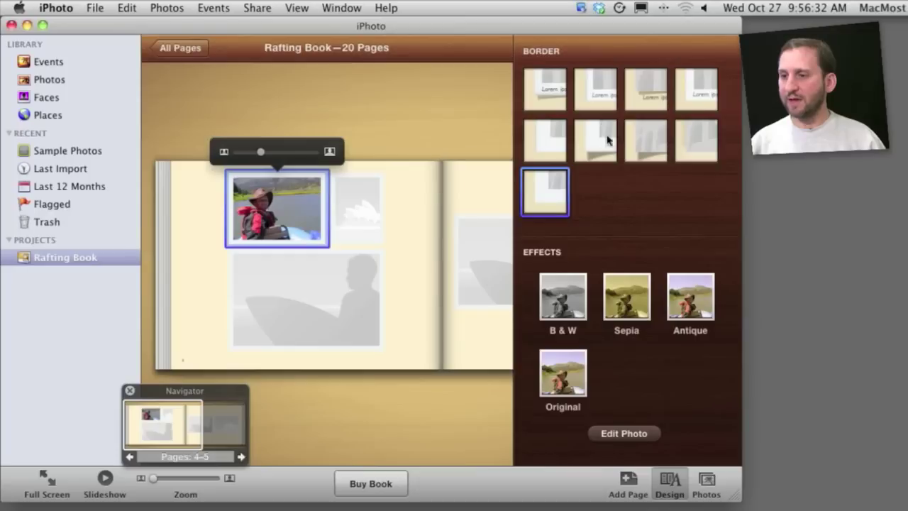
Give the page 4 kayaker portrait a different border style and a Sepia effect.
{"action": "left_click", "coordinate": [544, 94]}
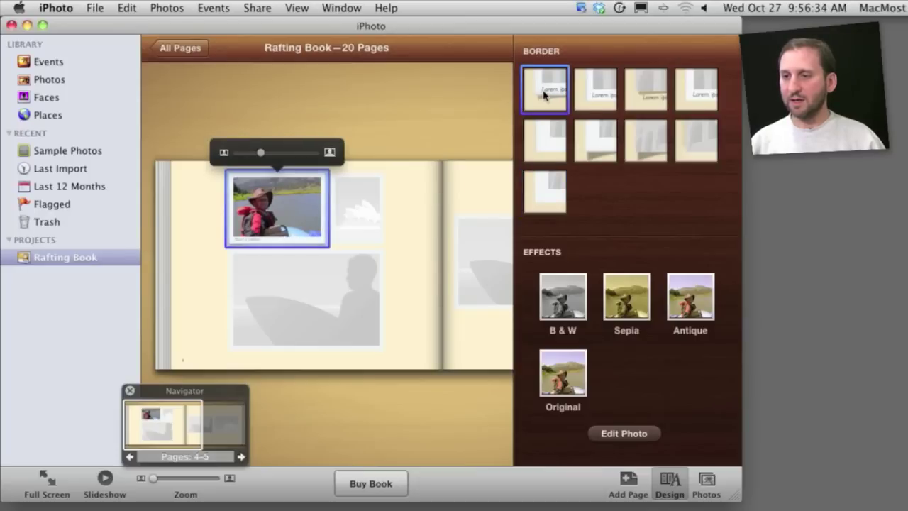
{"action": "left_click", "coordinate": [601, 97]}
{"action": "left_click", "coordinate": [599, 158]}
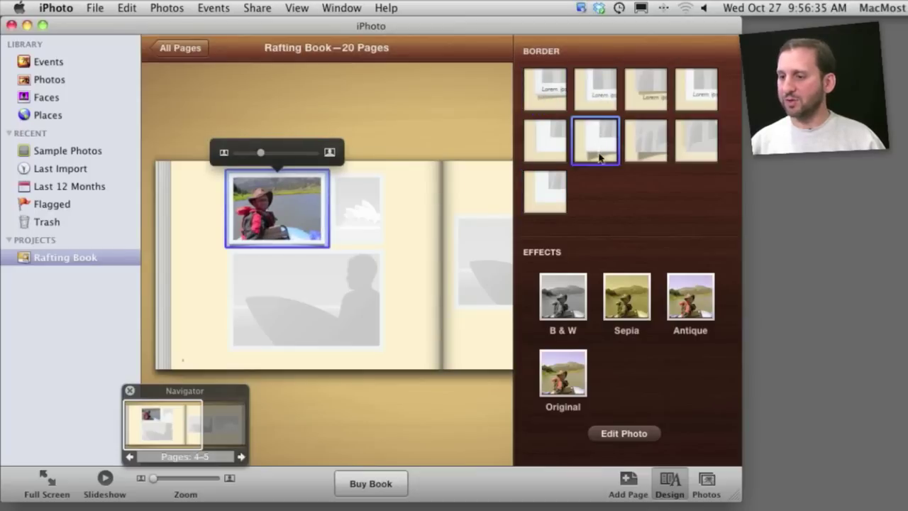
{"action": "left_click", "coordinate": [616, 293]}
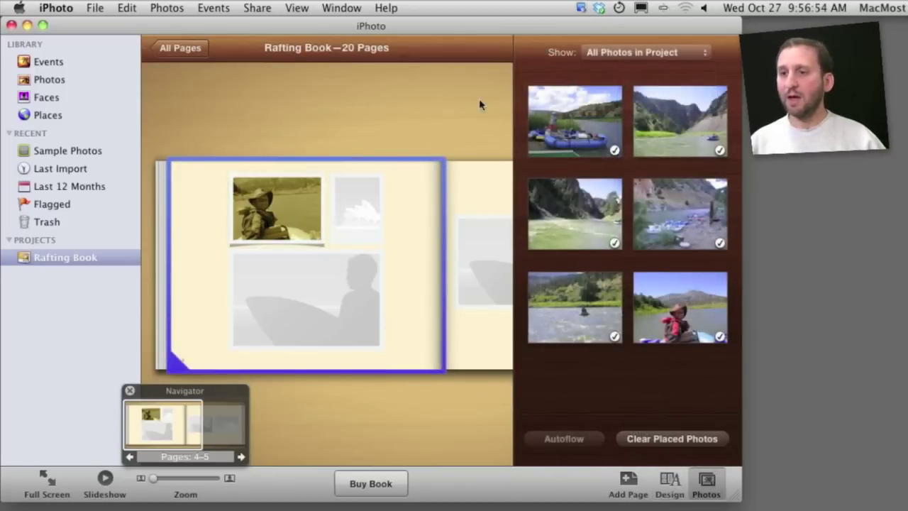
Fill page 4's large and top-right empty slots with the river photo and another rafting photo.
{"action": "left_click", "coordinate": [711, 484]}
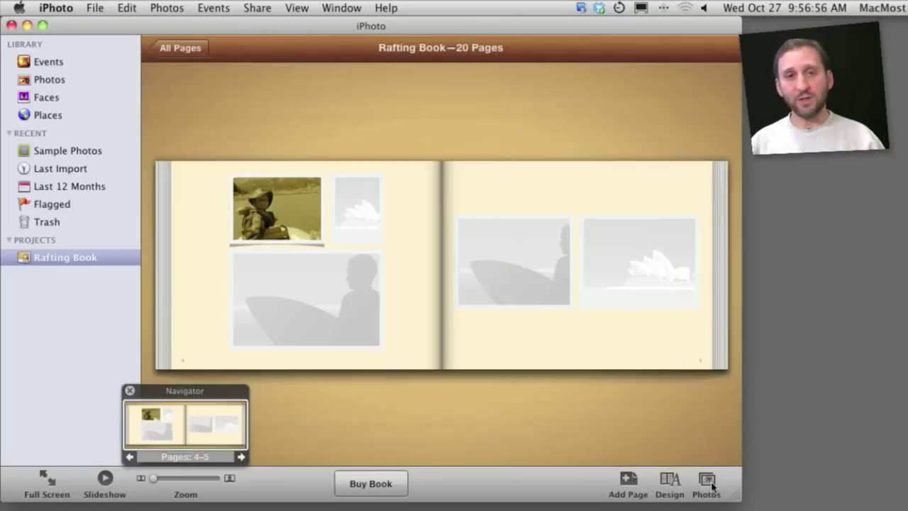
{"action": "left_click", "coordinate": [710, 484]}
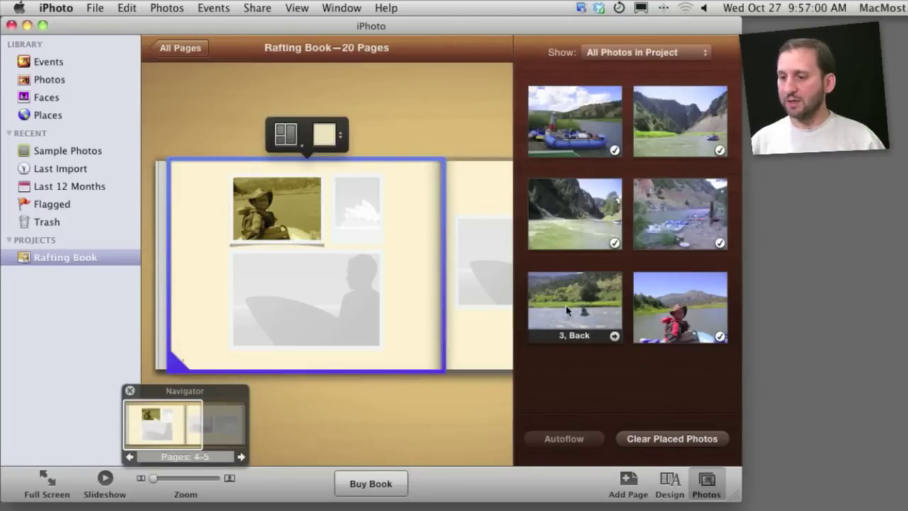
{"action": "left_click_drag", "start_coordinate": [576, 310], "coordinate": [310, 294]}
{"action": "left_click_drag", "start_coordinate": [668, 312], "coordinate": [353, 193]}
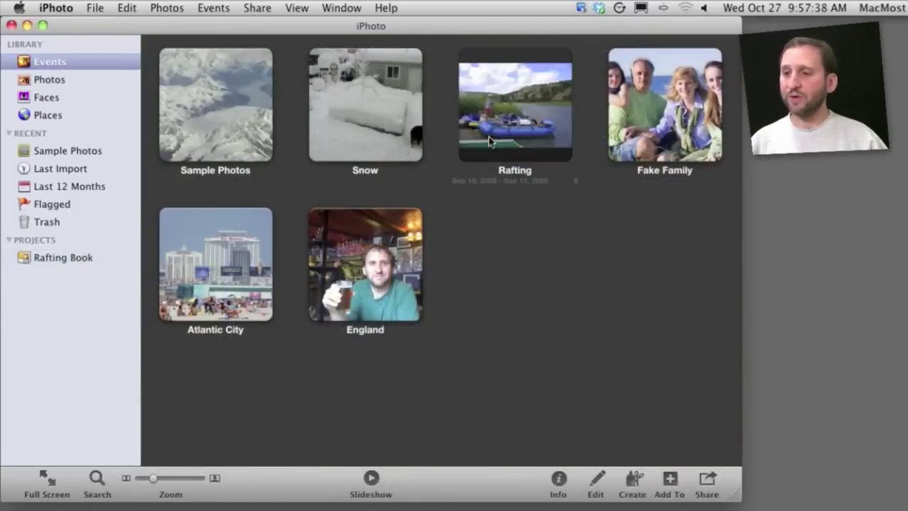
Create a letterpress card from IMG_1568 in the Rafting event with the Special Event theme.
{"action": "double_click", "coordinate": [492, 115]}
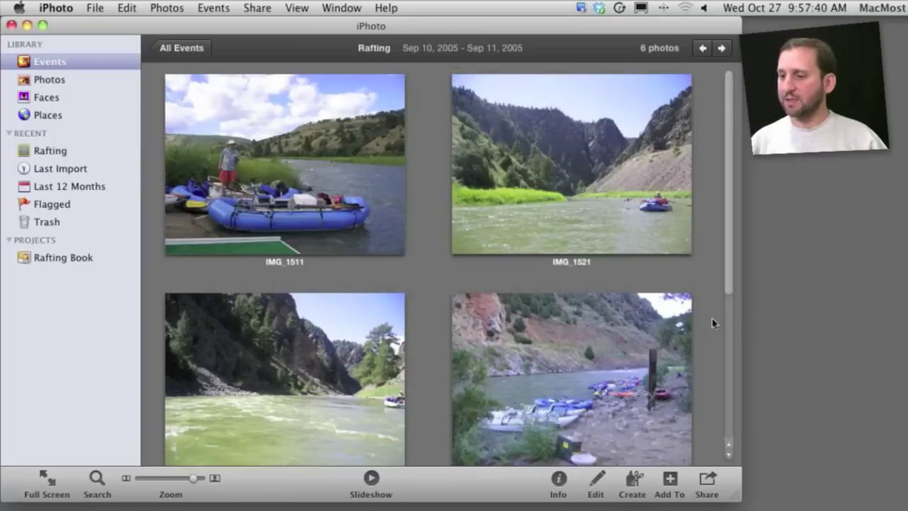
{"action": "left_click_drag", "start_coordinate": [732, 286], "coordinate": [694, 468]}
{"action": "left_click", "coordinate": [587, 378]}
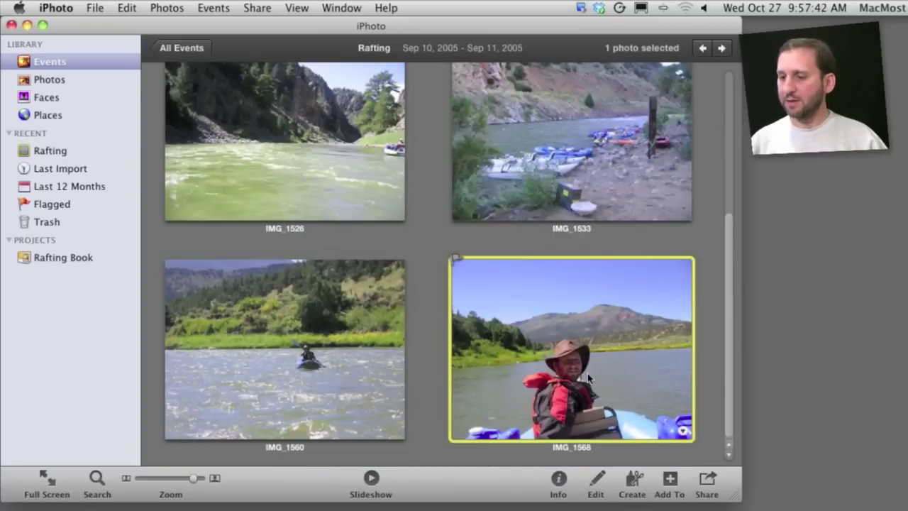
{"action": "left_click", "coordinate": [632, 488]}
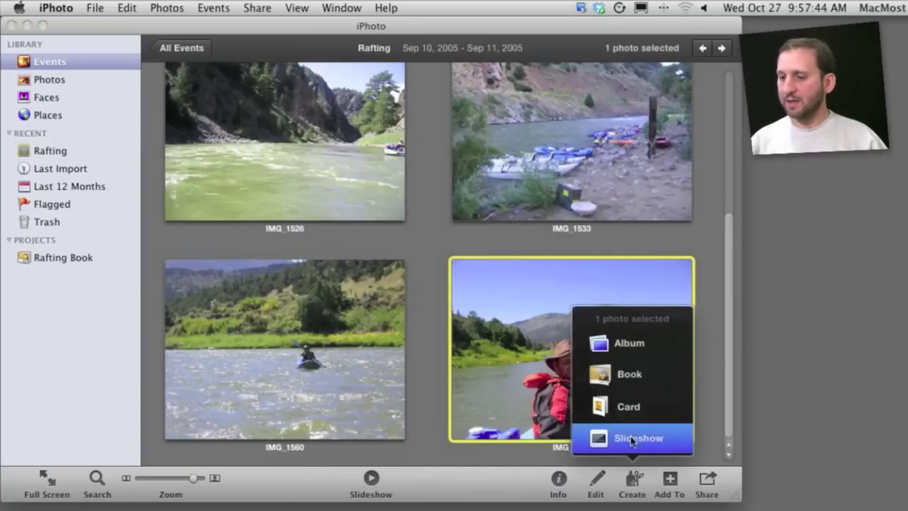
{"action": "left_click", "coordinate": [628, 408]}
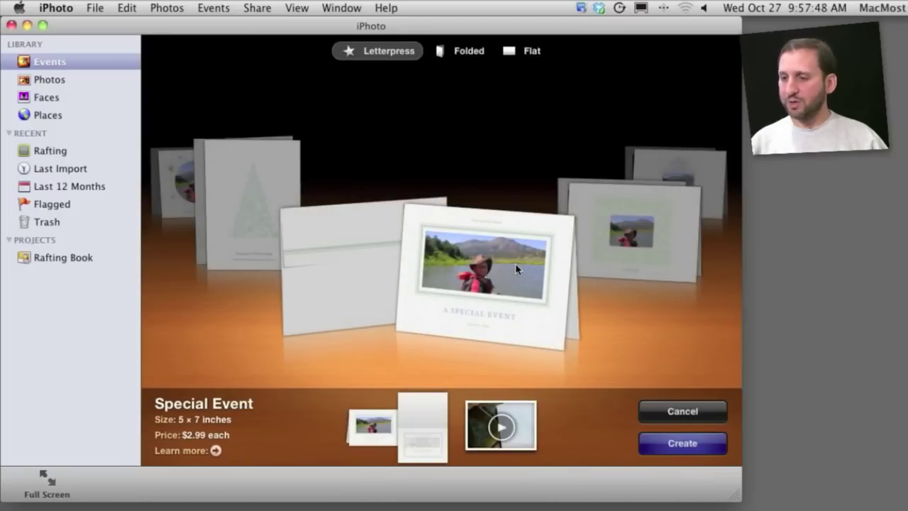
{"action": "key", "text": "Right"}
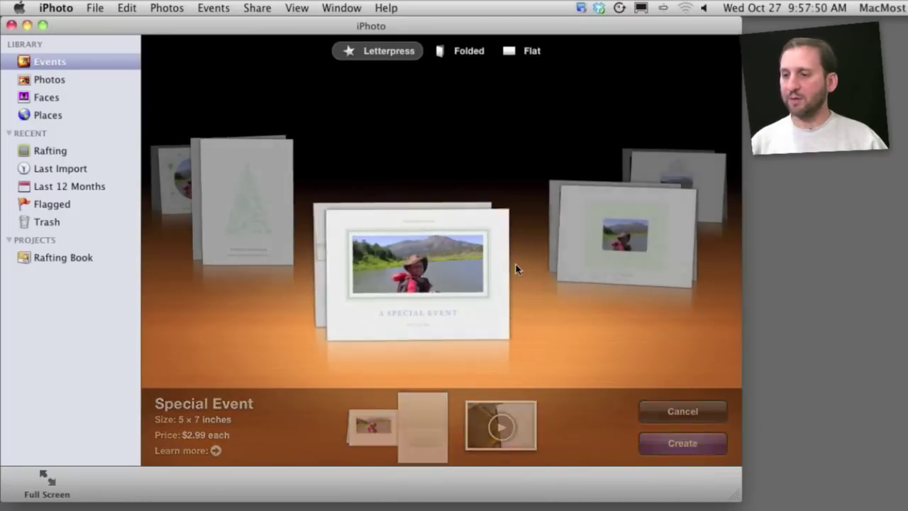
{"action": "key", "text": "Right"}
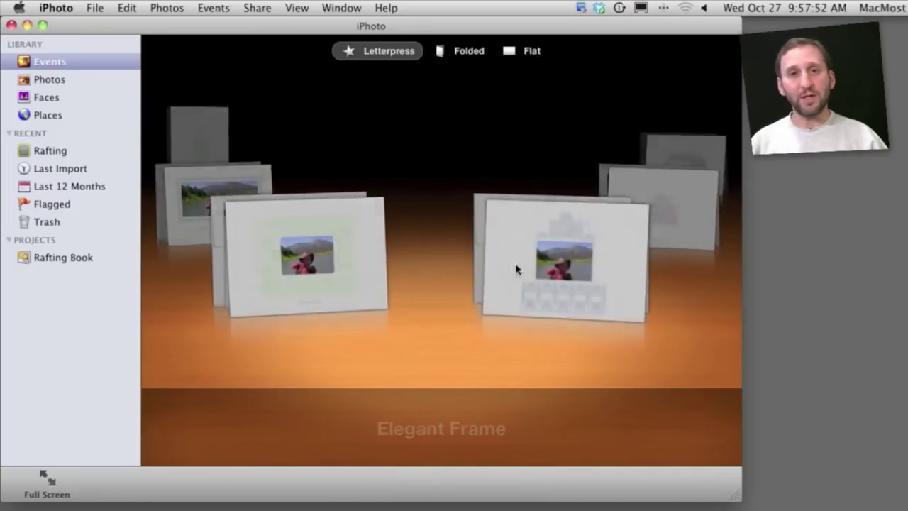
{"action": "key", "text": "Left"}
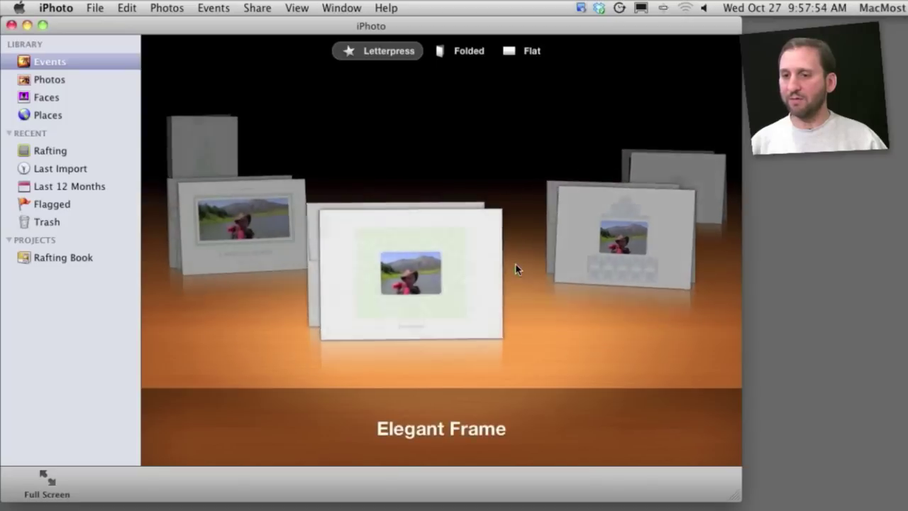
{"action": "key", "text": "Left"}
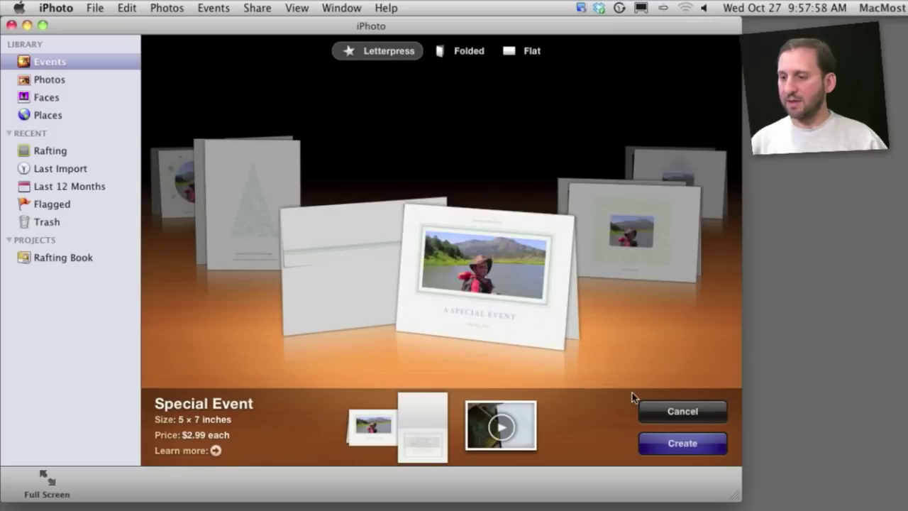
{"action": "left_click", "coordinate": [669, 445]}
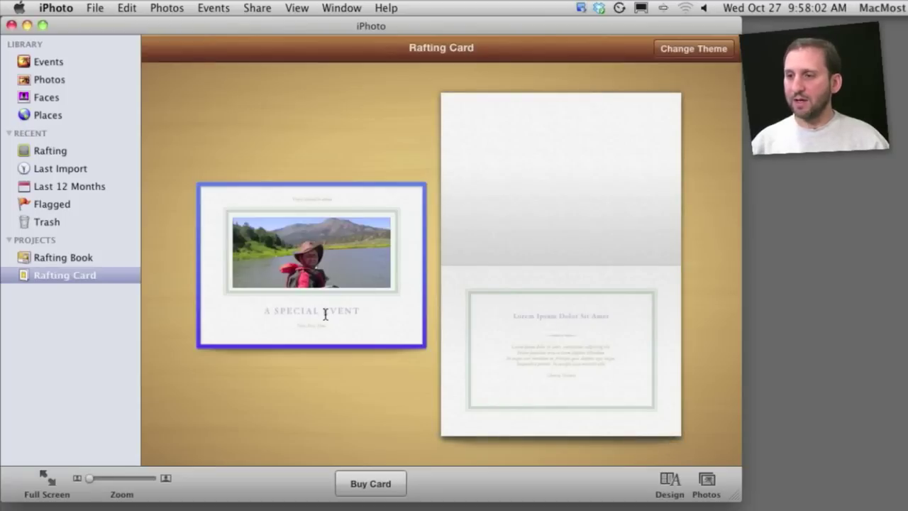
Select the card's text, including the word SPECIAL on the front, and open its font settings.
{"action": "left_click", "coordinate": [504, 325]}
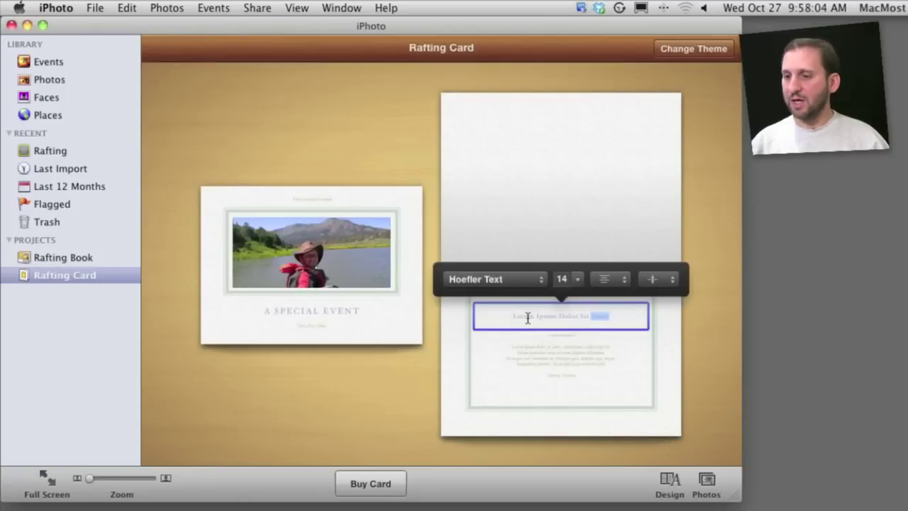
{"action": "left_click", "coordinate": [530, 358]}
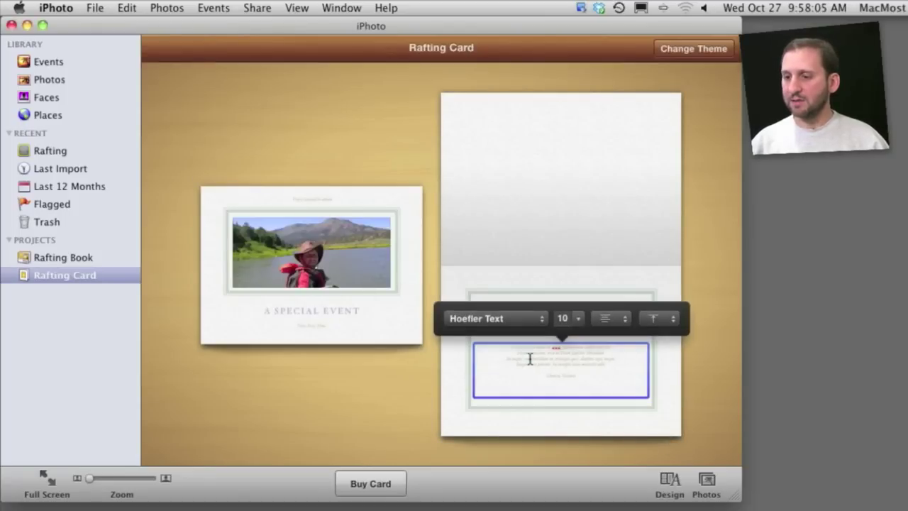
{"action": "double_click", "coordinate": [285, 310]}
{"action": "left_click", "coordinate": [670, 479]}
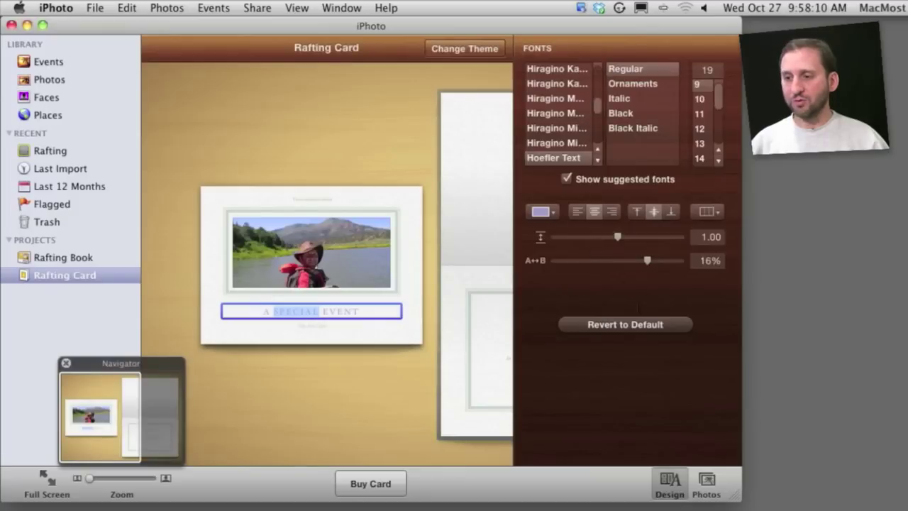
Put the canyon river photo from Rafting on the card front, zoomed and framed on river and grass.
{"action": "left_click", "coordinate": [705, 485]}
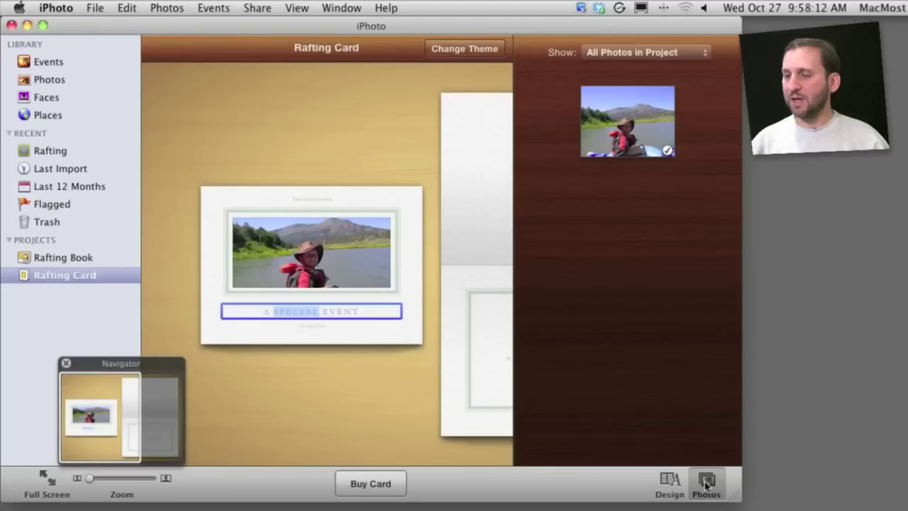
{"action": "left_click", "coordinate": [639, 54]}
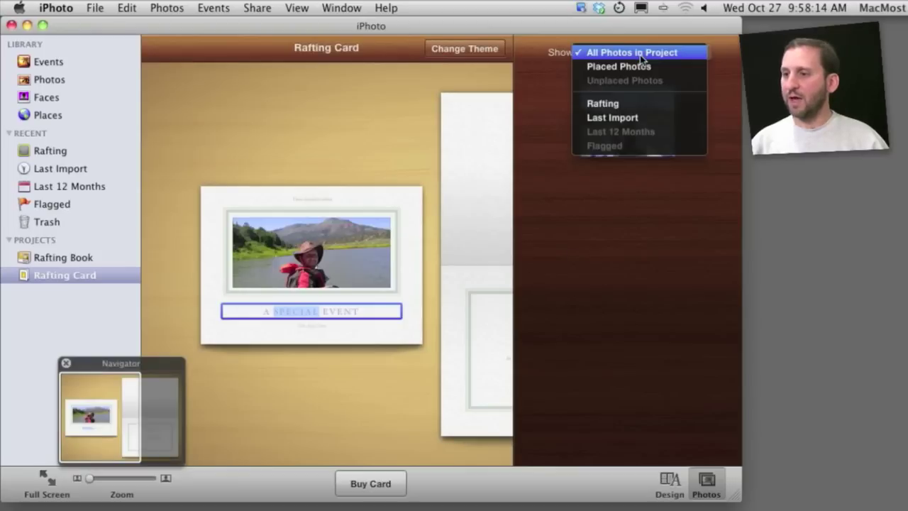
{"action": "left_click", "coordinate": [631, 104]}
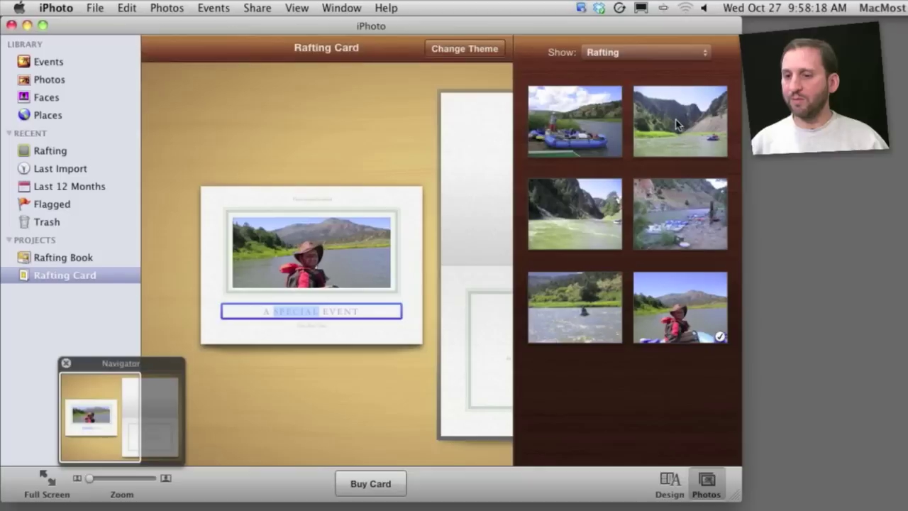
{"action": "left_click_drag", "start_coordinate": [668, 124], "coordinate": [486, 343]}
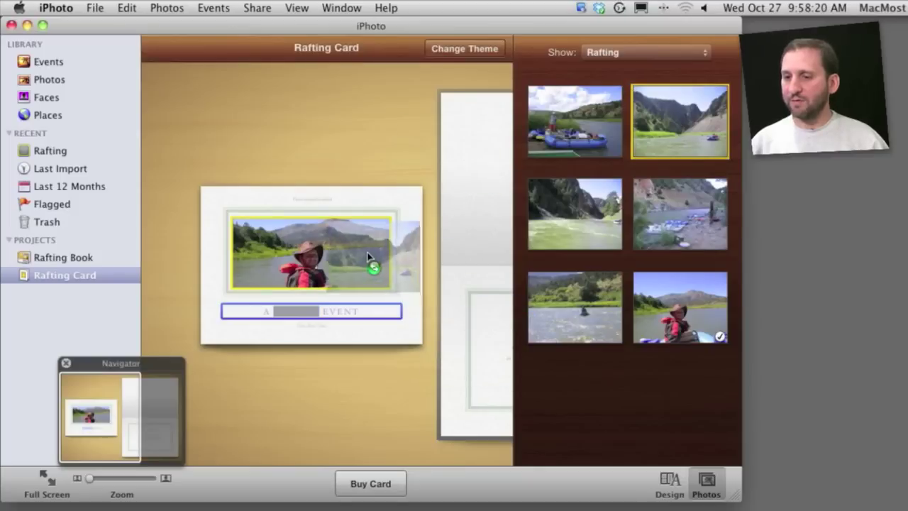
{"action": "left_click_drag", "start_coordinate": [369, 256], "coordinate": [350, 259]}
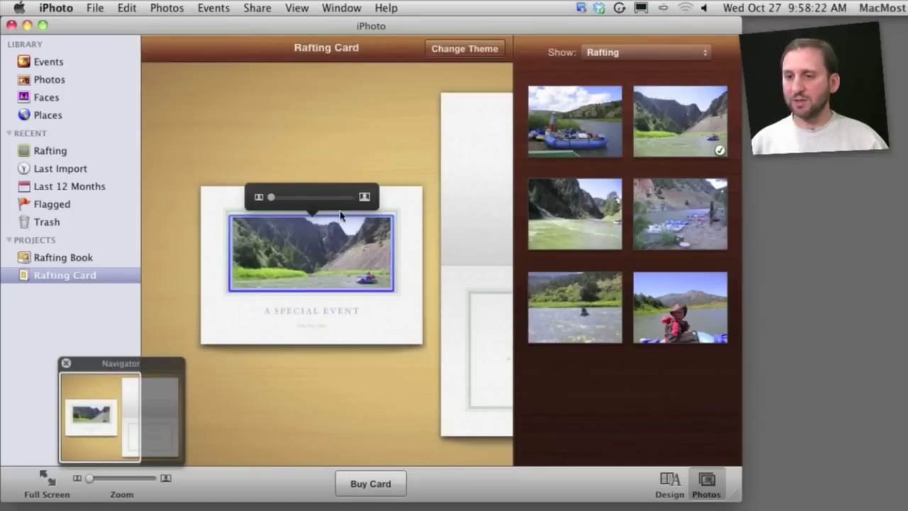
{"action": "left_click_drag", "start_coordinate": [270, 197], "coordinate": [317, 202]}
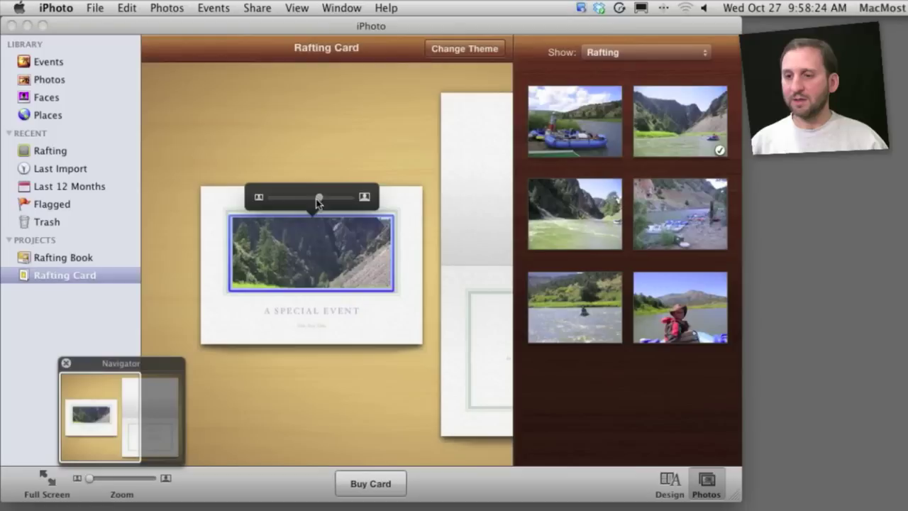
{"action": "left_click_drag", "start_coordinate": [290, 239], "coordinate": [274, 229]}
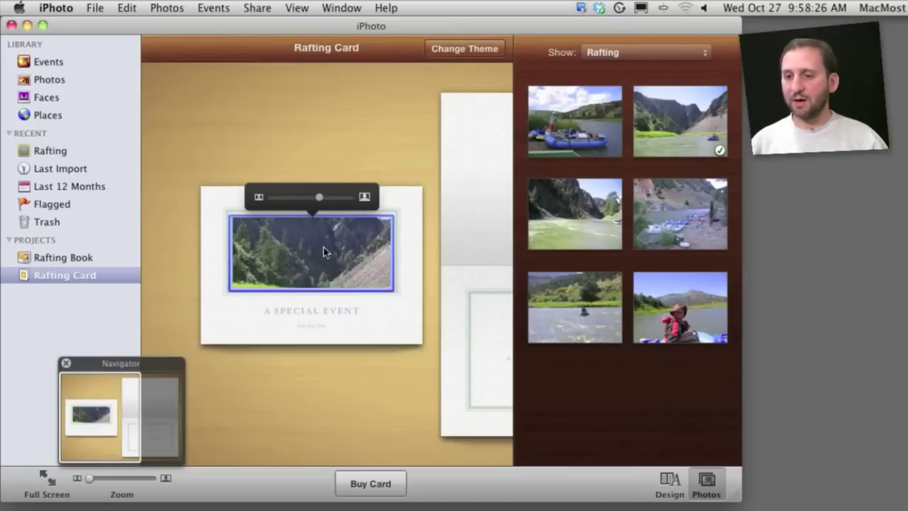
{"action": "left_click_drag", "start_coordinate": [303, 260], "coordinate": [274, 235]}
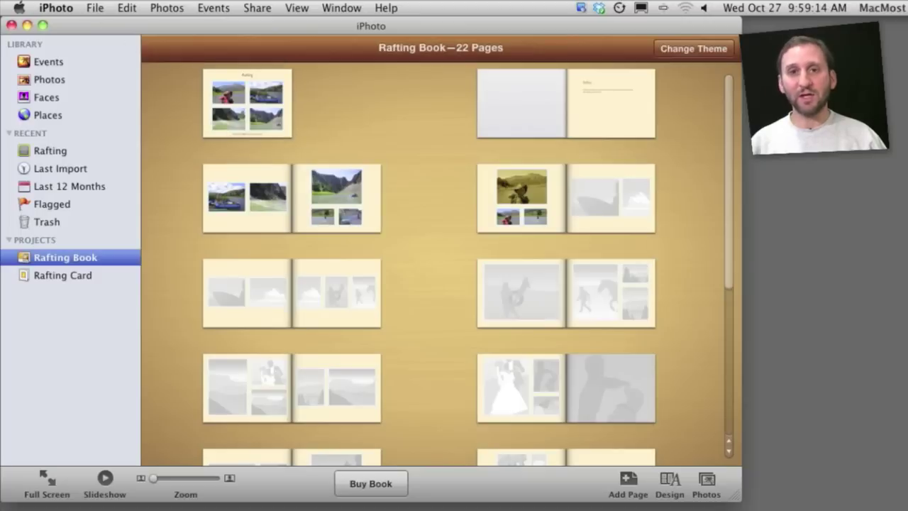
Save the Rafting Book as Untitled.pdf on the Desktop and open the PDF.
{"action": "left_click", "coordinate": [95, 8]}
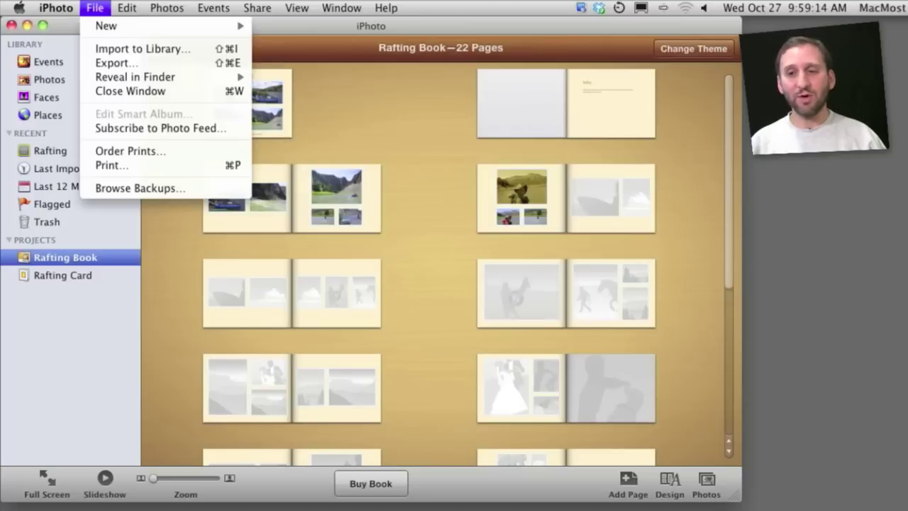
{"action": "left_click", "coordinate": [134, 166]}
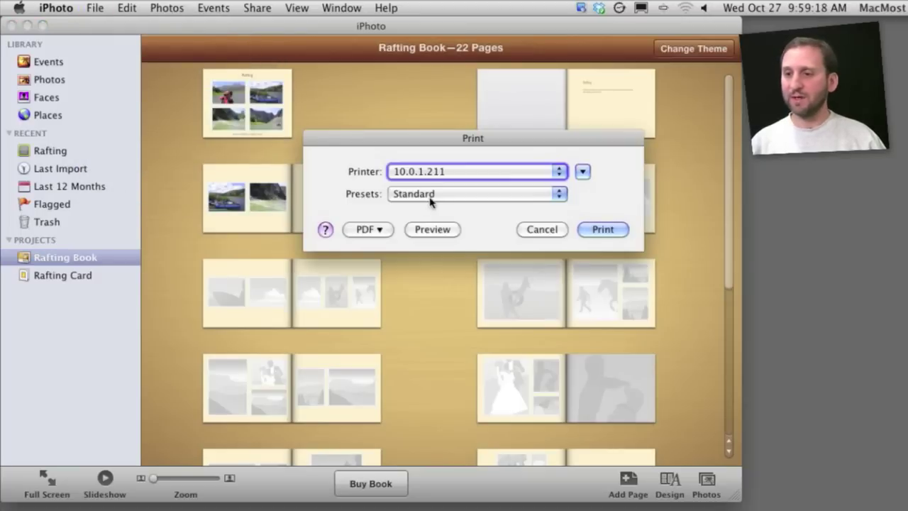
{"action": "left_click", "coordinate": [368, 230]}
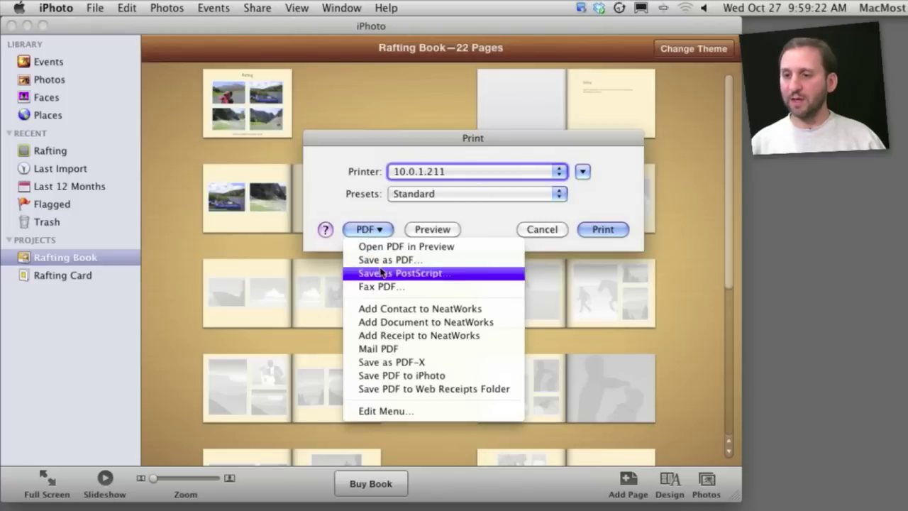
{"action": "left_click", "coordinate": [380, 263]}
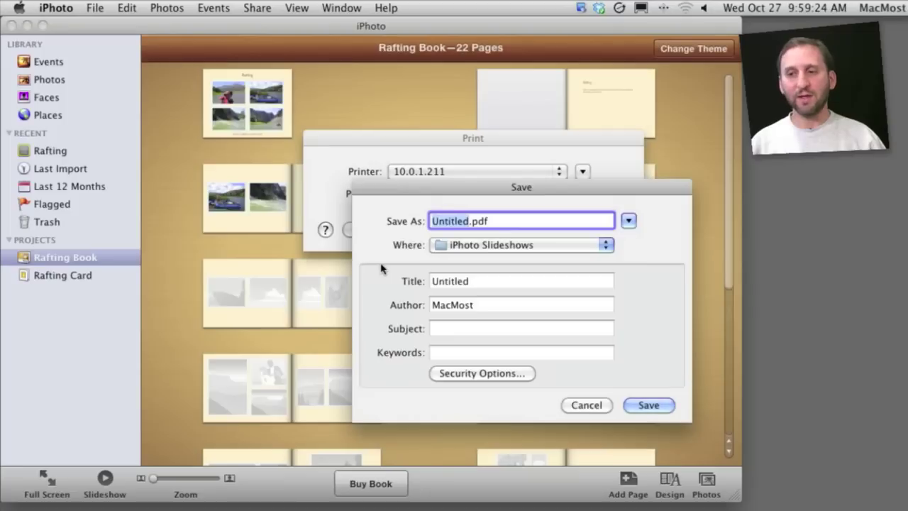
{"action": "key", "text": "super+d"}
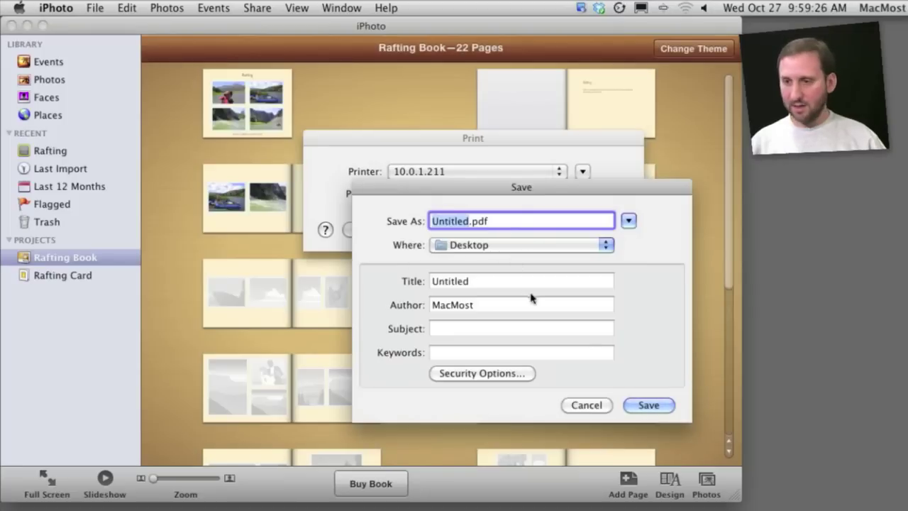
{"action": "left_click", "coordinate": [652, 407]}
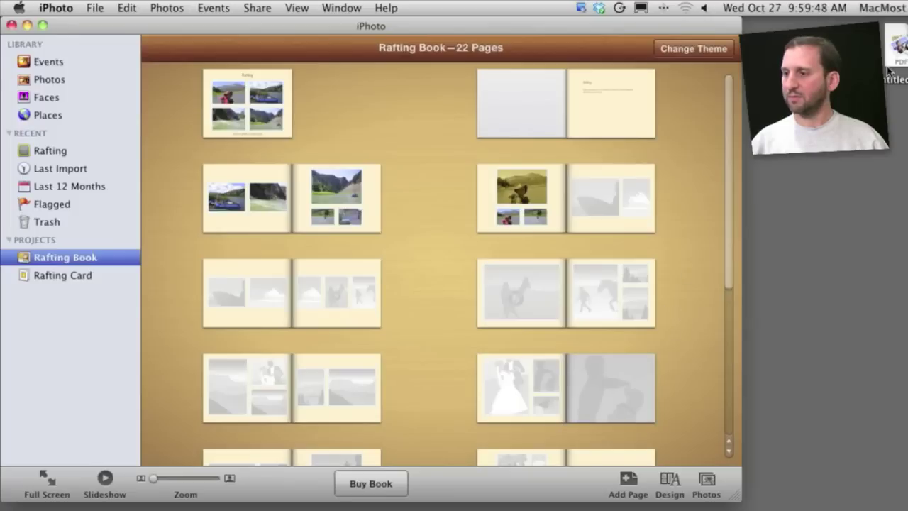
{"action": "double_click", "coordinate": [898, 48]}
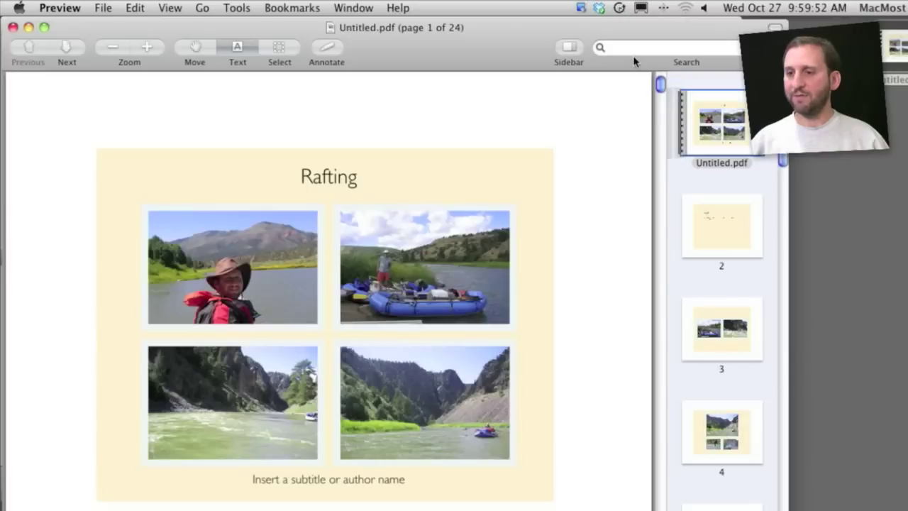
{"action": "left_click", "coordinate": [715, 233]}
{"action": "left_click", "coordinate": [702, 329]}
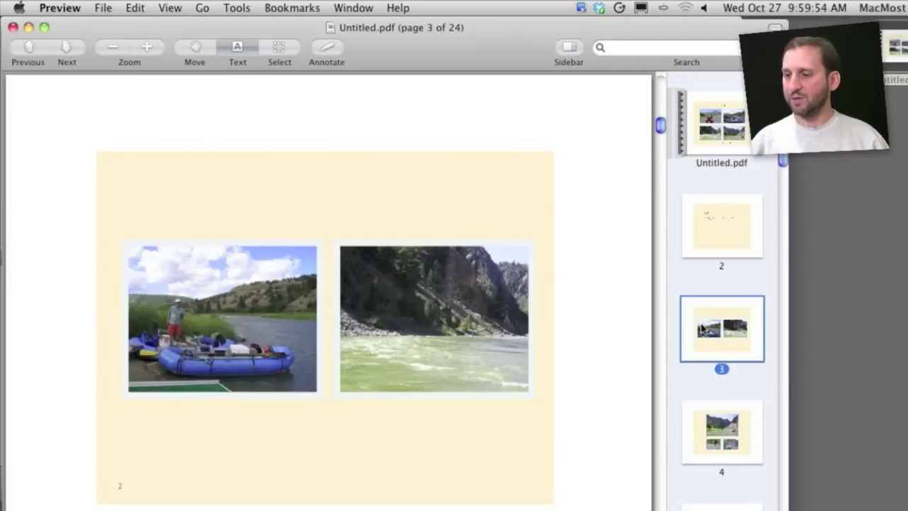
{"action": "left_click", "coordinate": [729, 138]}
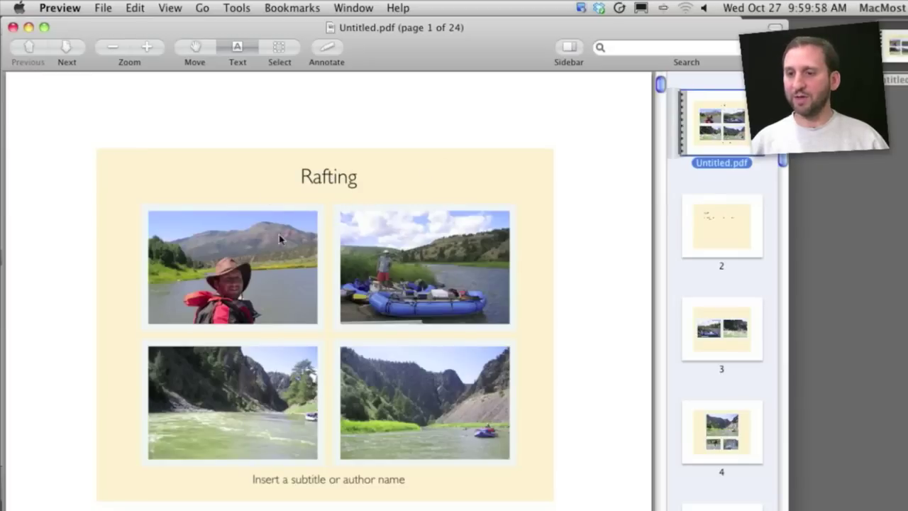
{"action": "left_click", "coordinate": [13, 27]}
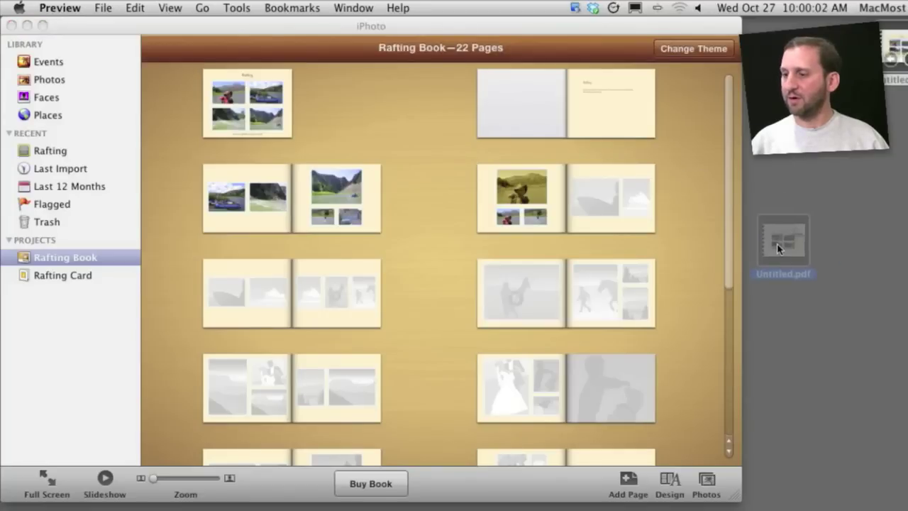